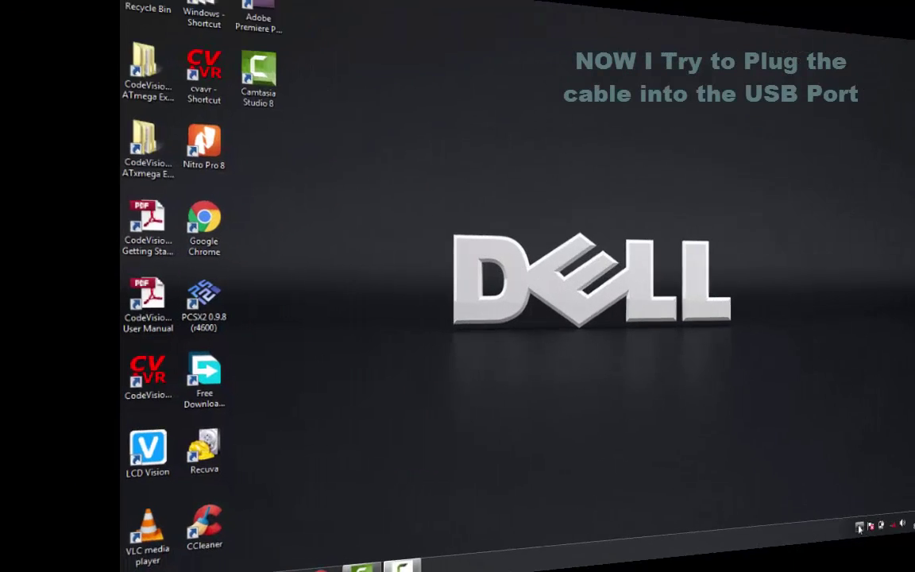
Check the safely removable hardware list in the notification area for the connected USB drive.
click(859, 526)
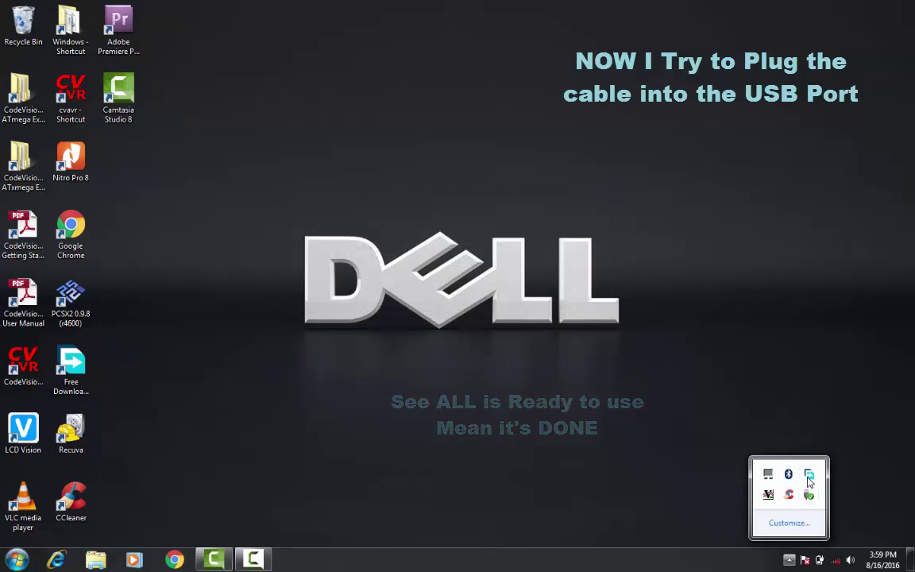
right_click(809, 476)
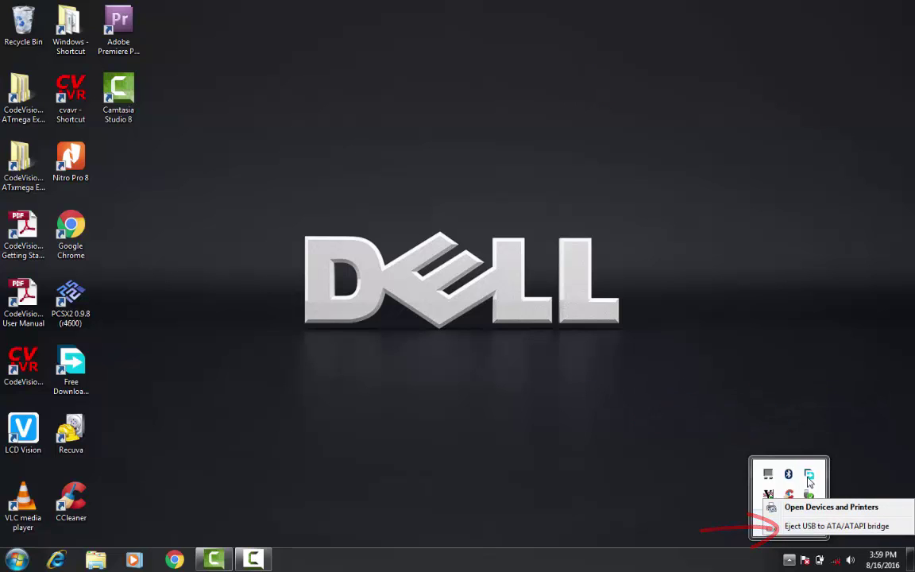
click(807, 481)
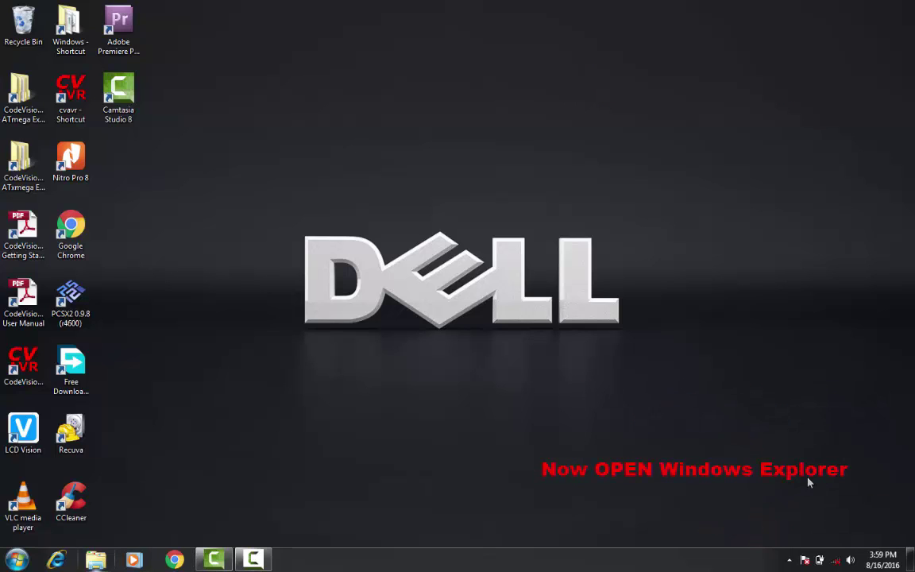
Open a maximized Windows Explorer window and go to Computer to view the drives.
key(super+e)
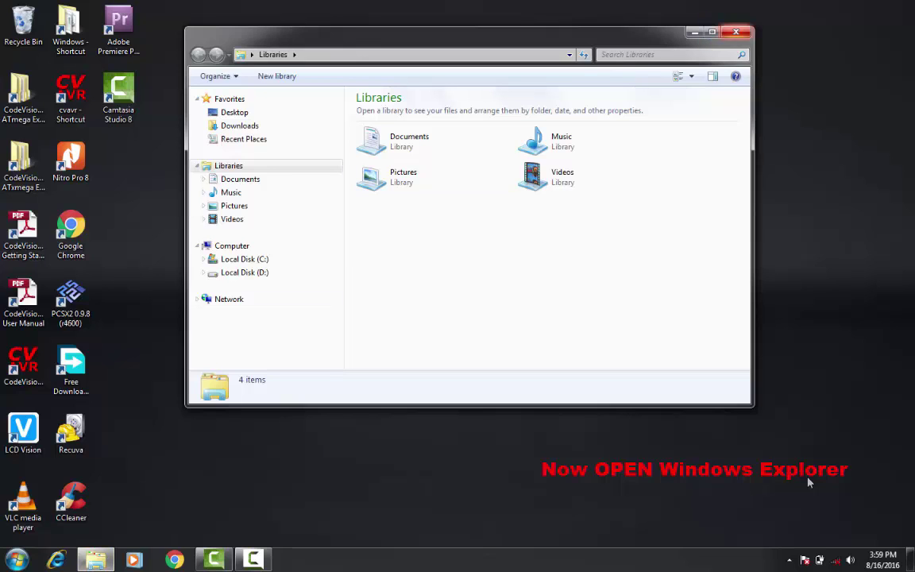
key(super+Up)
key(Down)
key(Down)
key(Down)
key(Down)
key(Down)
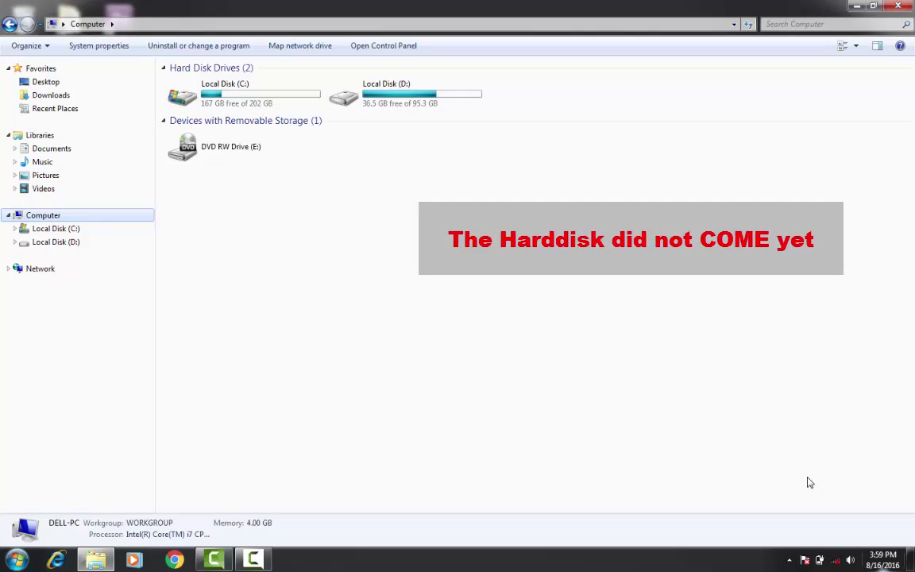
Eject the USB to ATA/ATAPI bridge through the safely removable hardware list.
key(super+b)
key(Return)
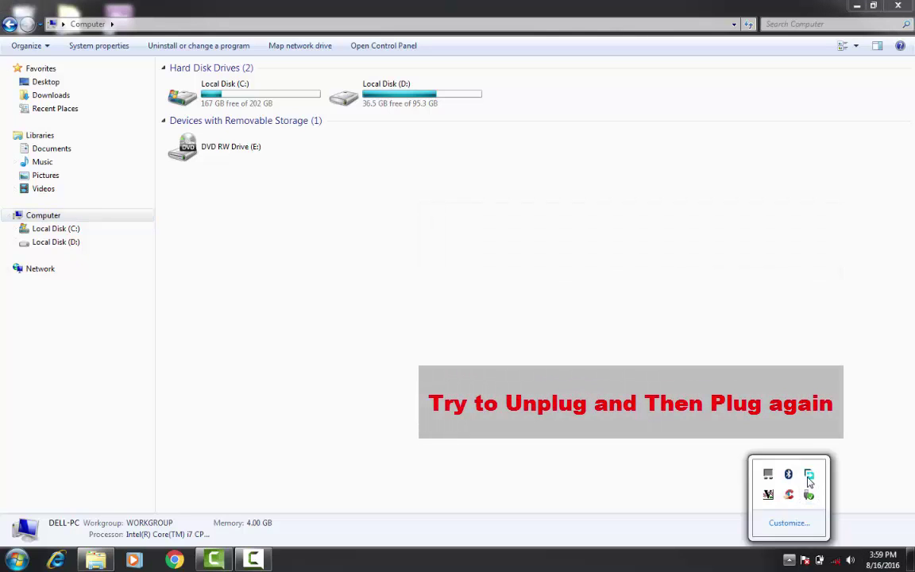
click(809, 494)
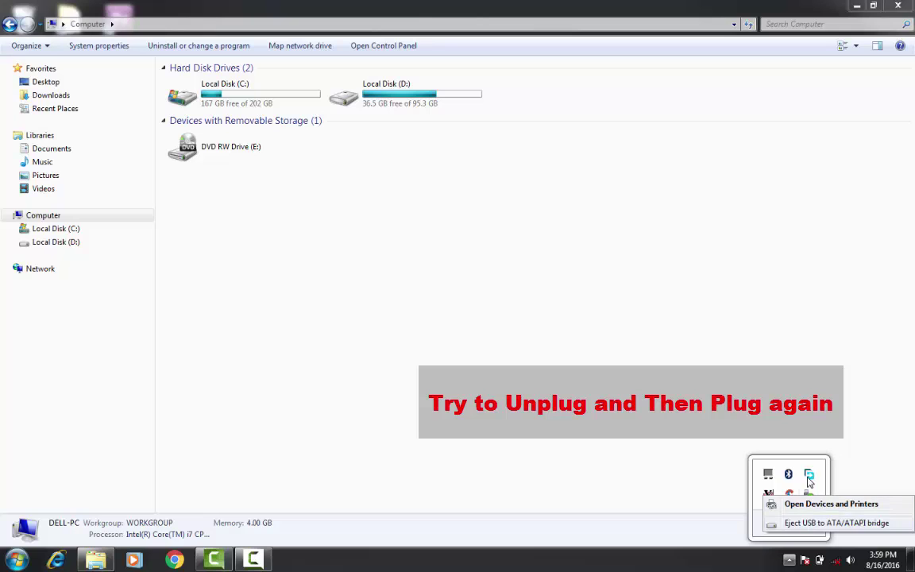
click(836, 523)
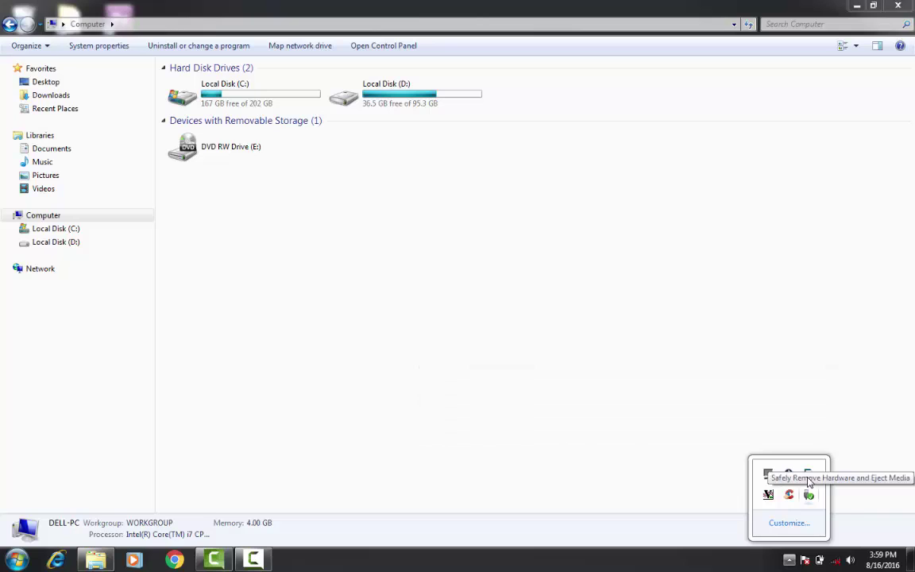
Recheck the safely removable hardware list and refresh the drive list in the Computer window.
click(808, 480)
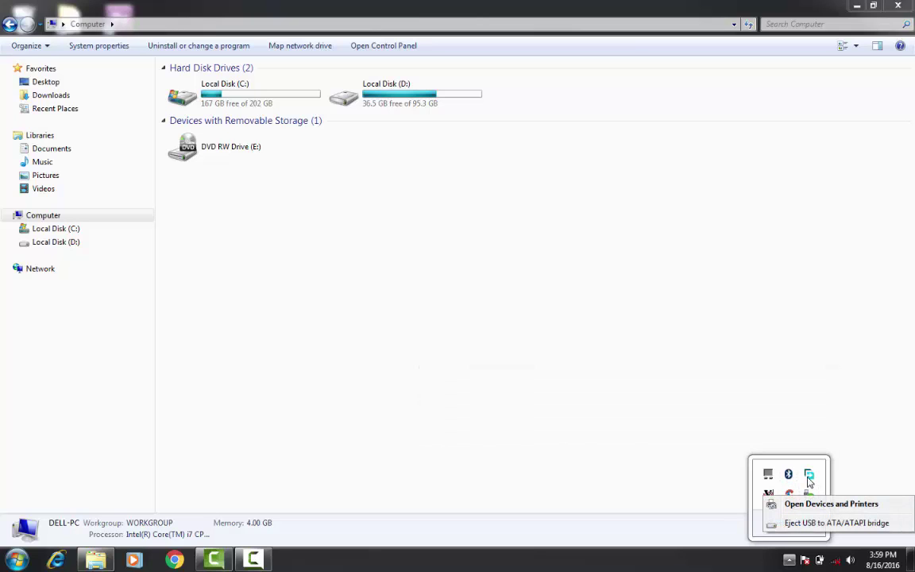
key(Escape)
key(shift+F10)
key(Down)
key(Down)
key(Down)
key(Down)
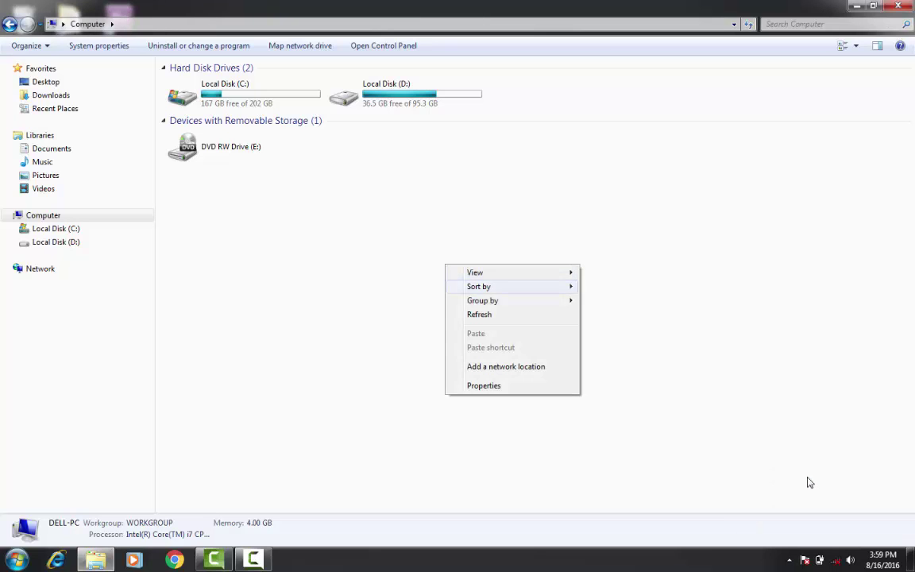
key(Return)
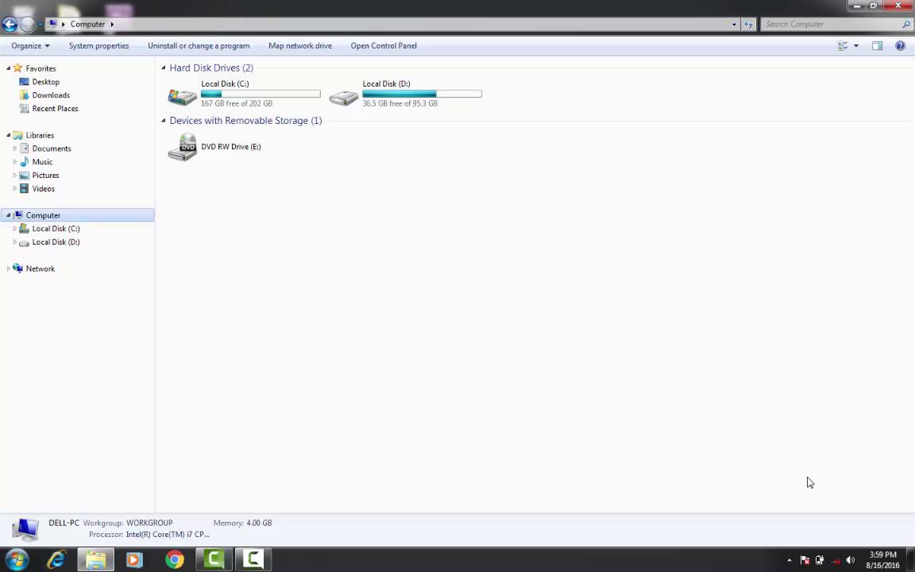
Open the Manage console for Computer from Explorer's folder tree.
right_click(37, 215)
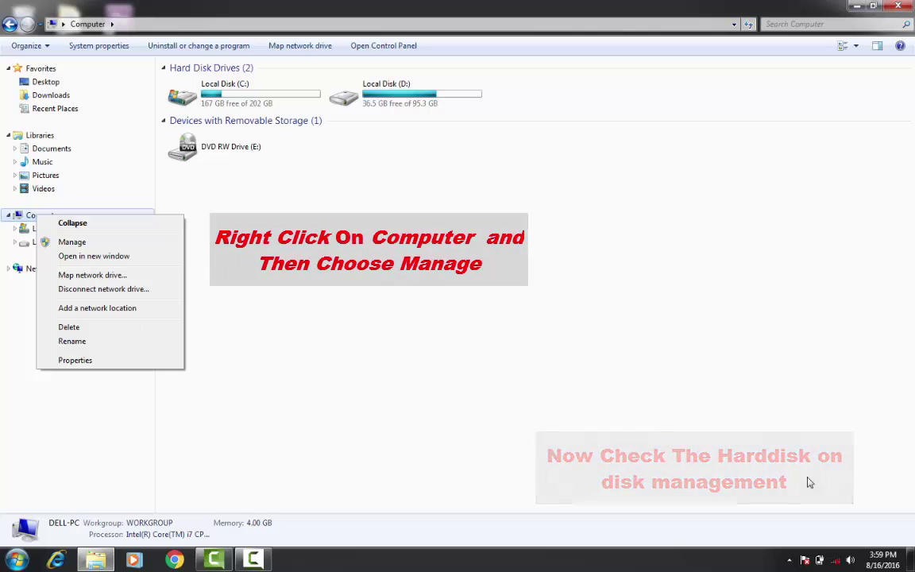
key(Down)
key(Down)
key(Return)
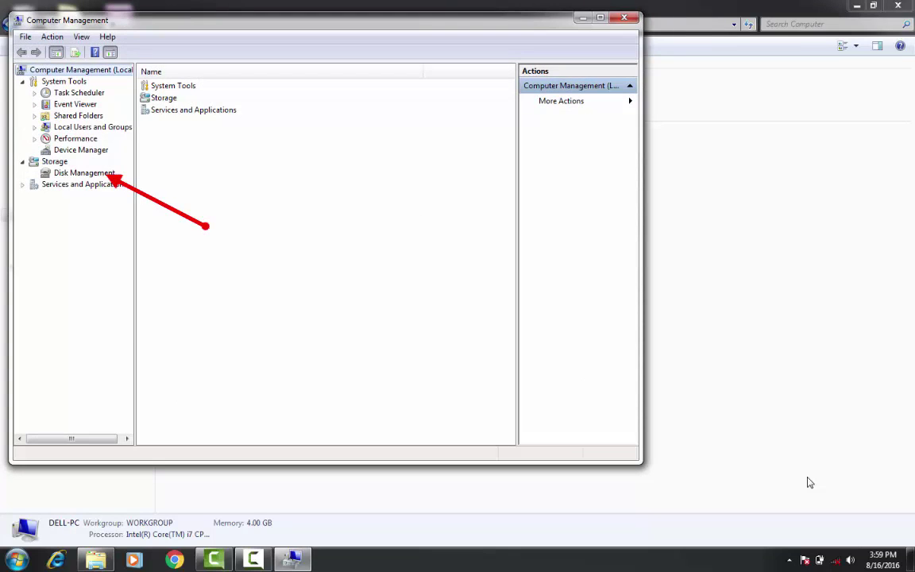
Show Disk Management under Storage in the Computer Management console.
key(Down)
key(Down)
key(Down)
key(Down)
key(Down)
key(Down)
key(Down)
key(Down)
key(Down)
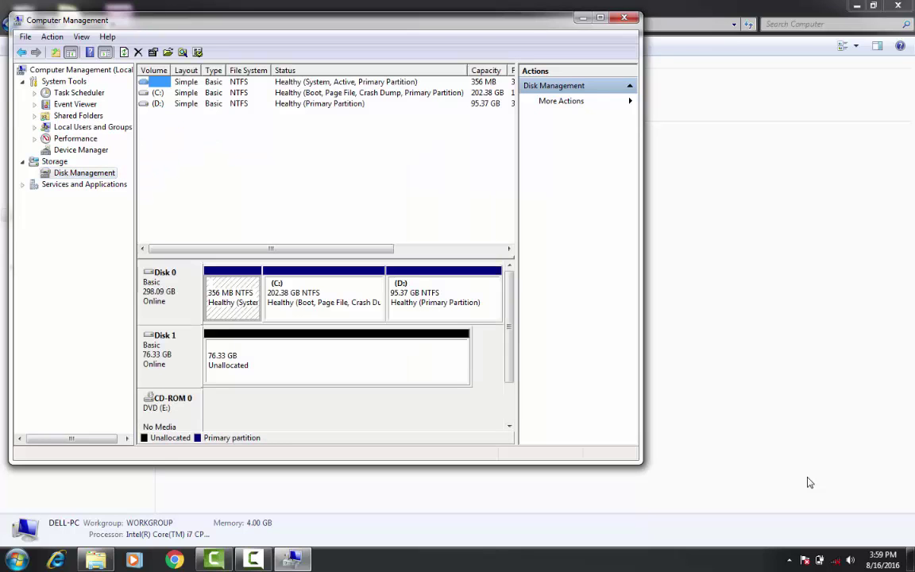
Create a simple volume in Disk 1's unallocated space with drive letter F, quick-formatted as NTFS and labelled New Volume.
click(317, 361)
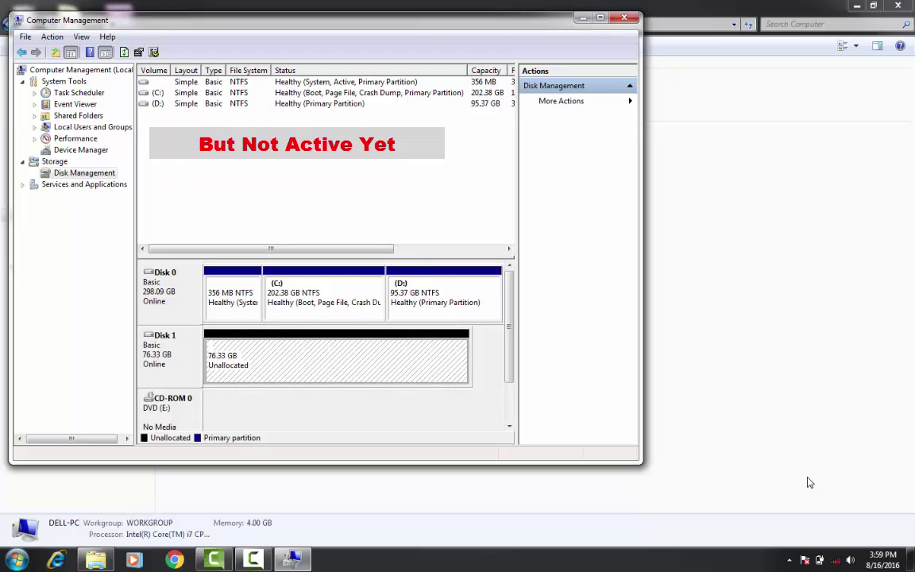
key(shift+F10)
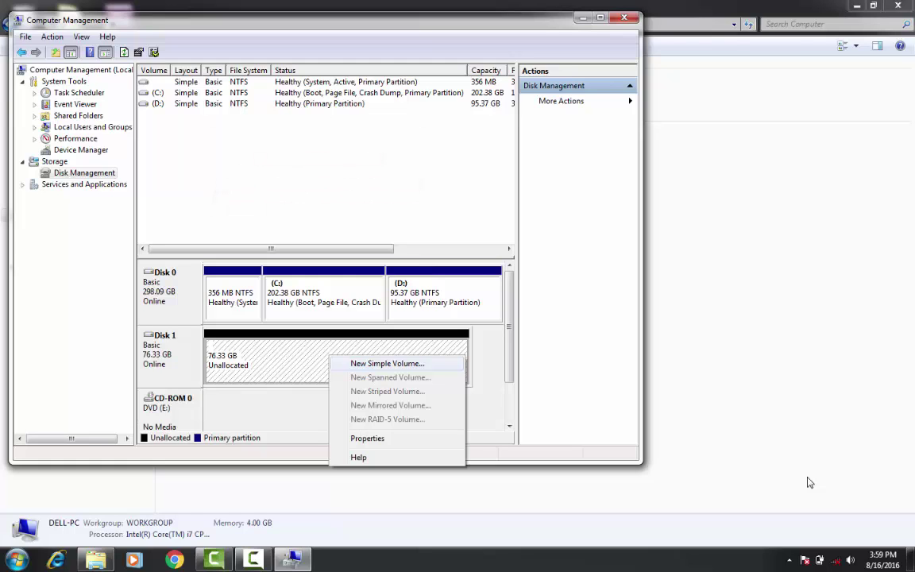
key(Return)
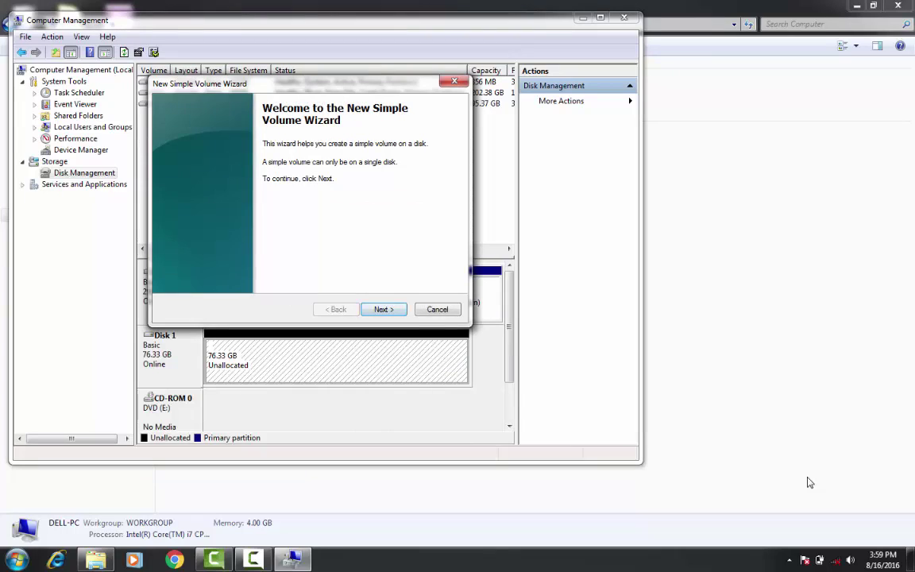
key(Return)
key(Return)
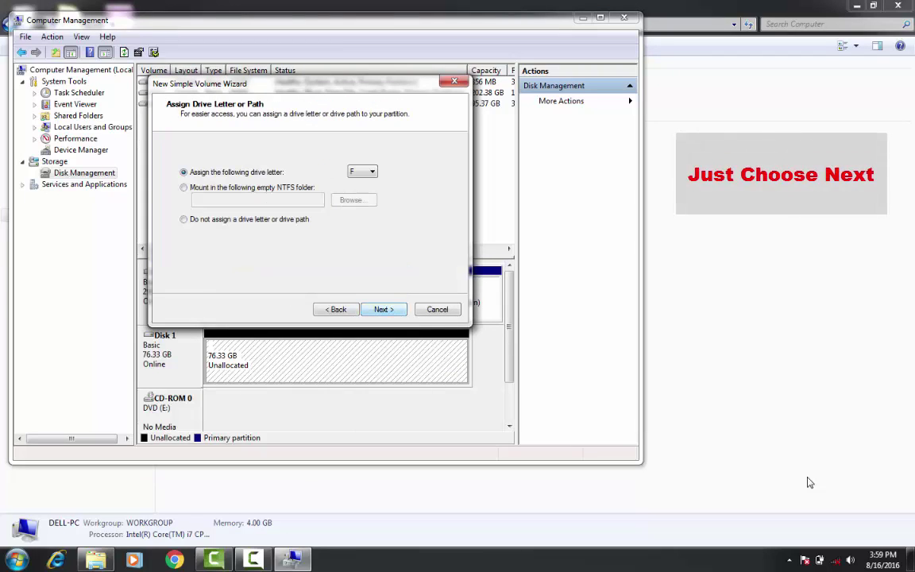
key(Return)
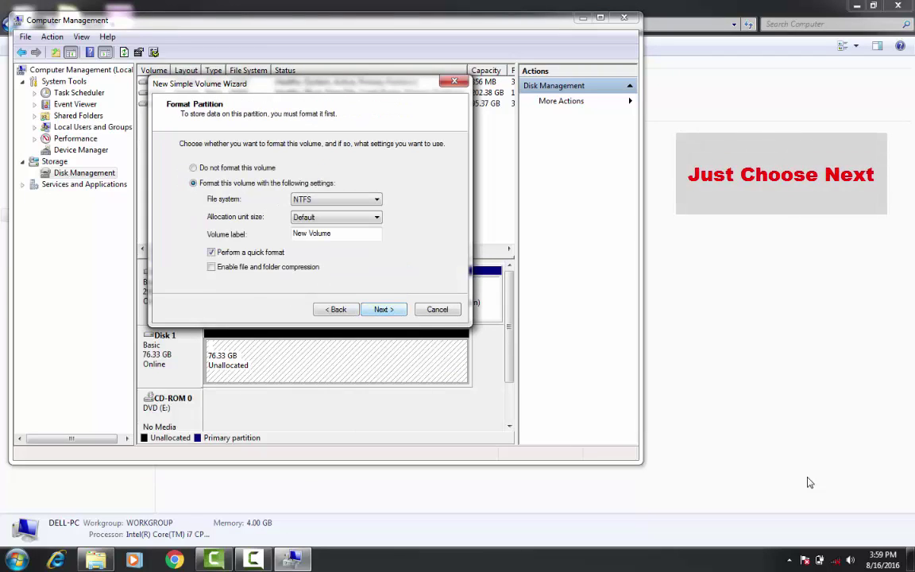
key(Return)
key(Return)
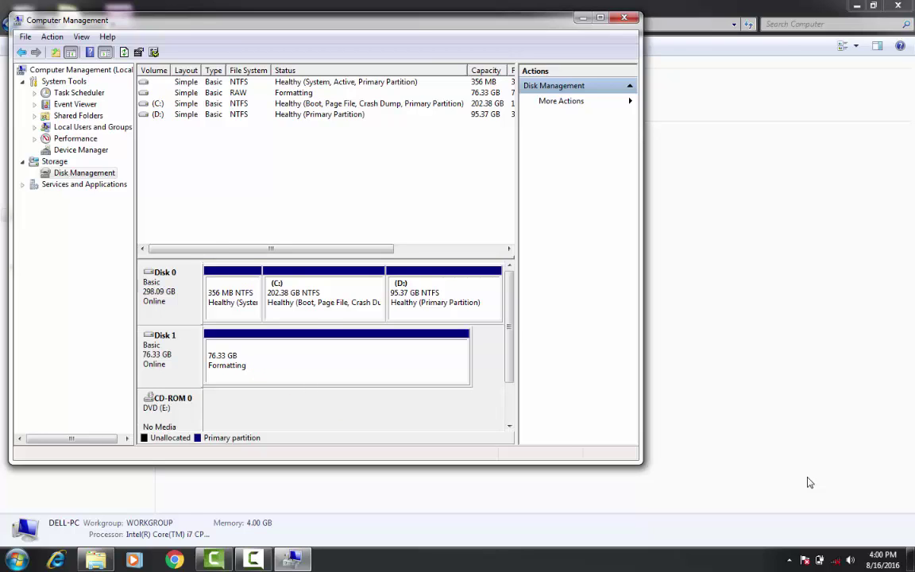
Move the Computer Management window aside to uncover Explorer's drives and check the commands available for Disk 1's volume.
key(shift+F10)
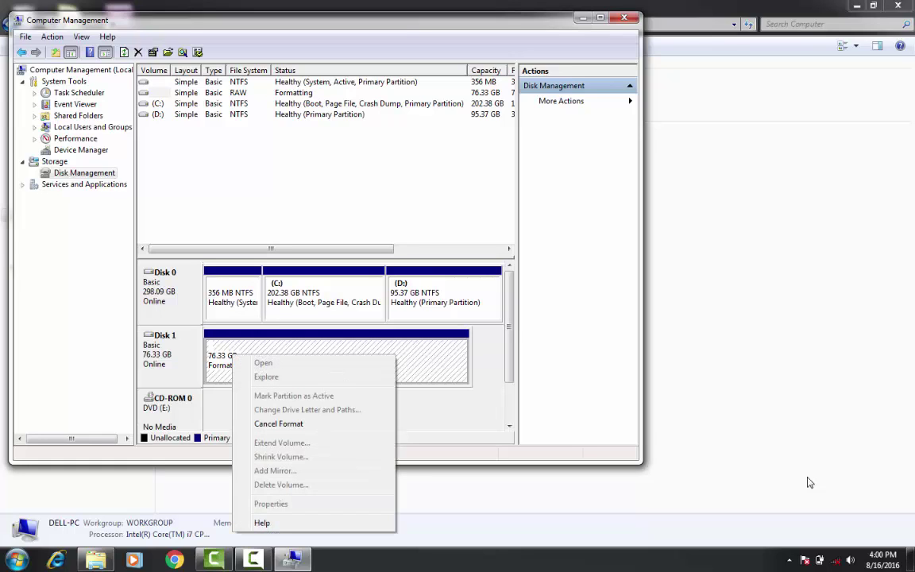
key(Escape)
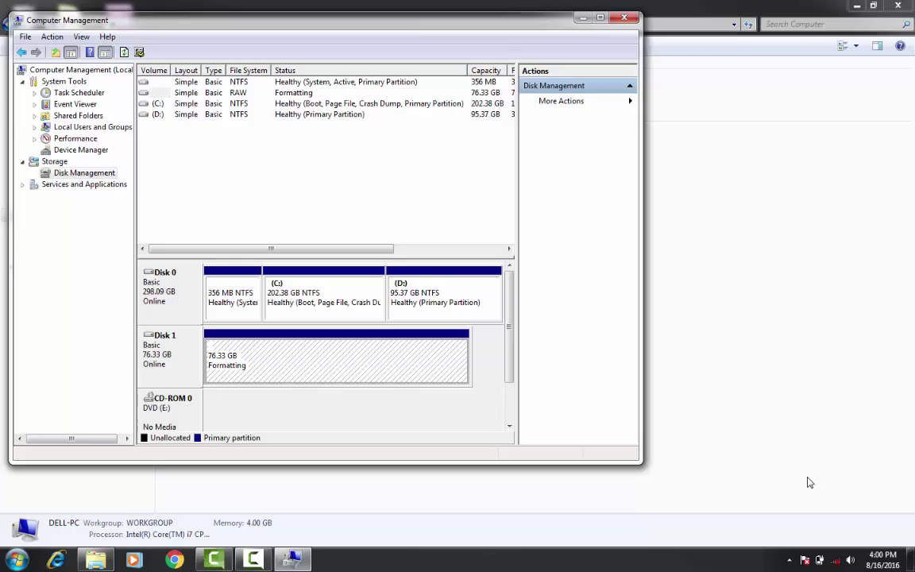
mouse_move(318, 20)
mouse_down()
mouse_move(421, 163)
mouse_move(611, 97)
mouse_move(632, 55)
mouse_up()
drag(552, 54, 523, 54)
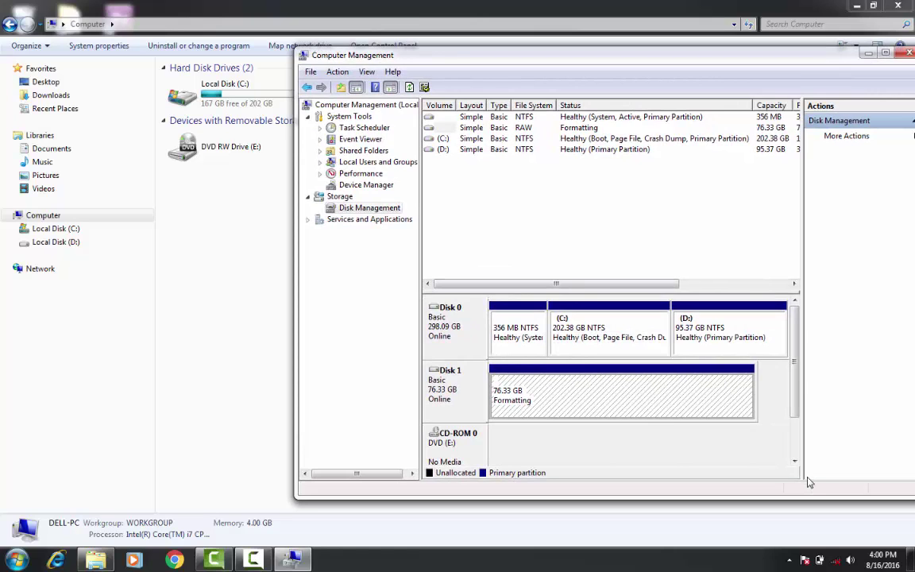
click(868, 53)
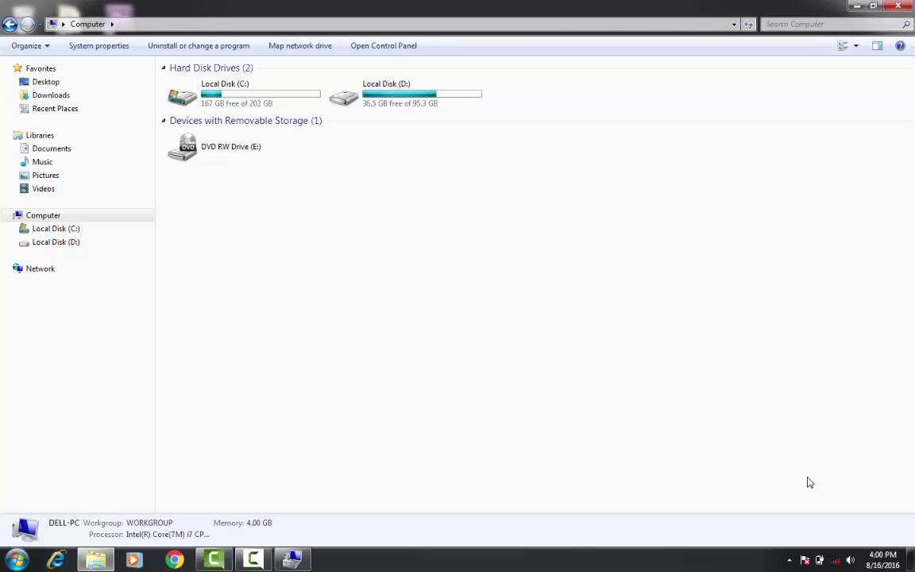
click(293, 559)
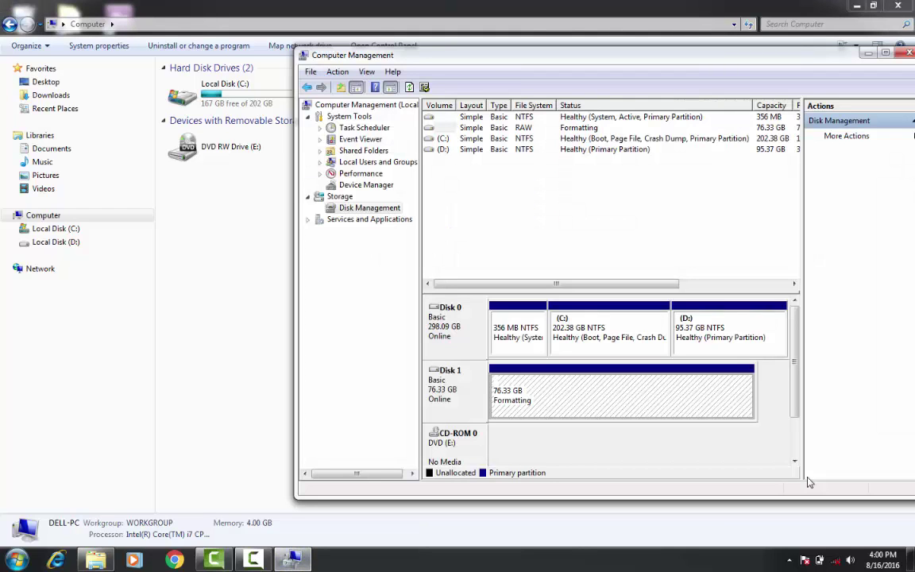
right_click(522, 397)
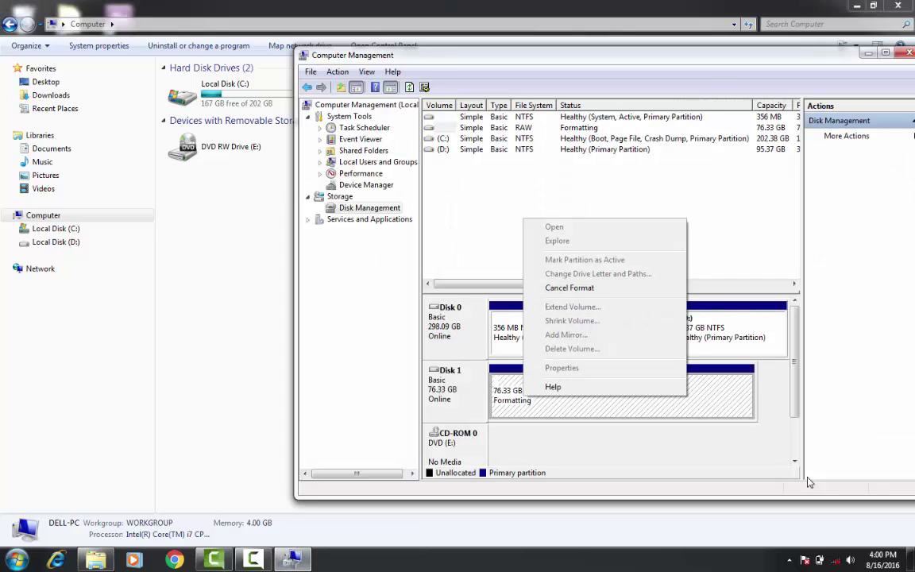
key(Escape)
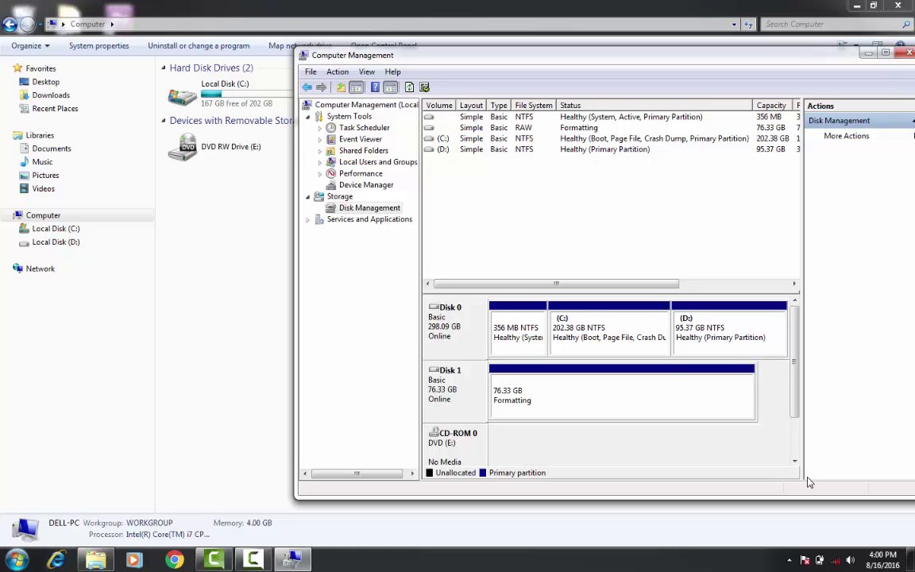
Refresh the drive list in Explorer's Computer window twice and return to Disk Management to check the formatting.
key(shift+F10)
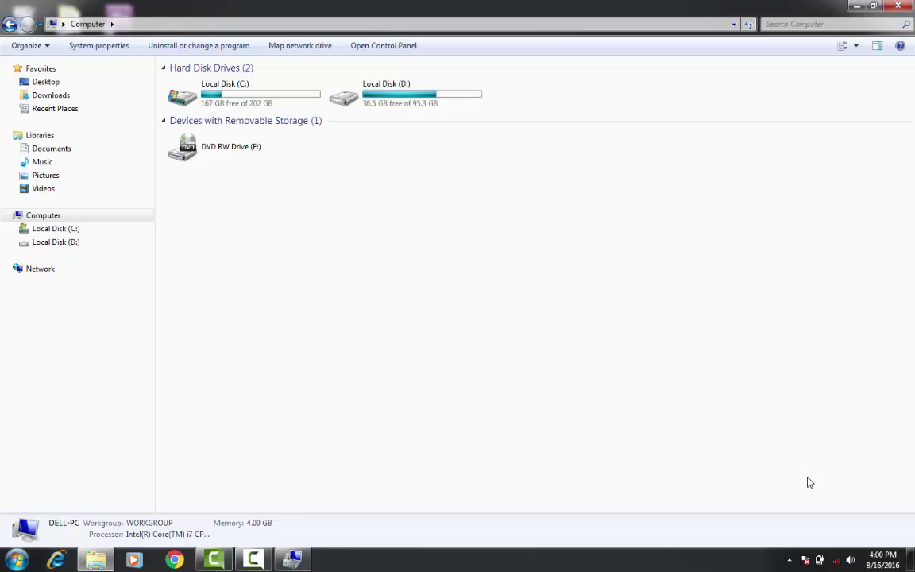
key(shift+F10)
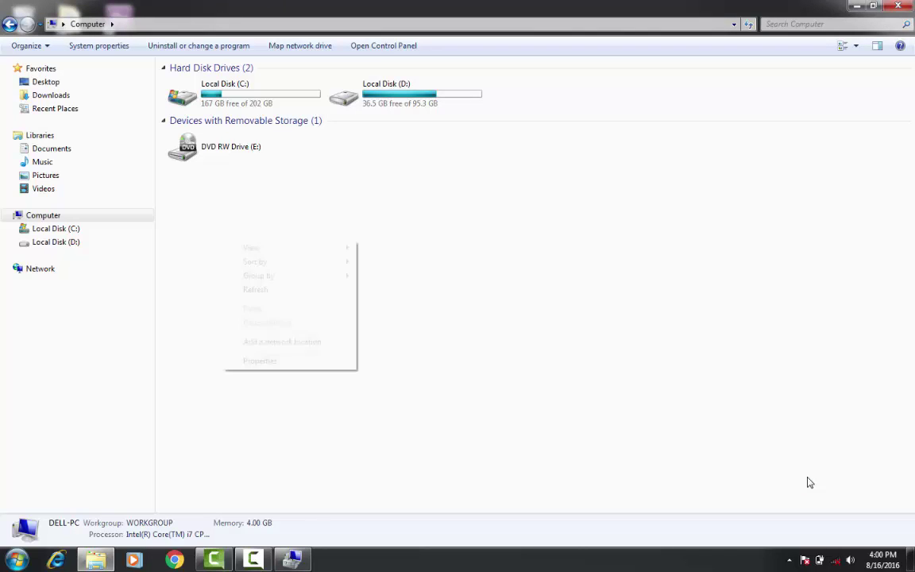
key(Down)
key(Down)
key(Down)
key(Down)
key(Return)
key(shift+F10)
key(Down)
key(Down)
key(Down)
key(Down)
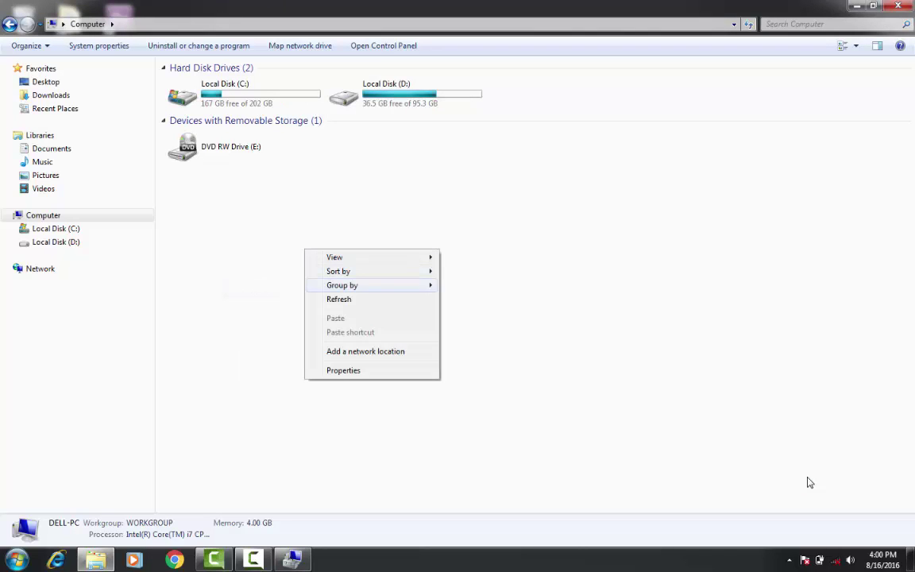
key(Return)
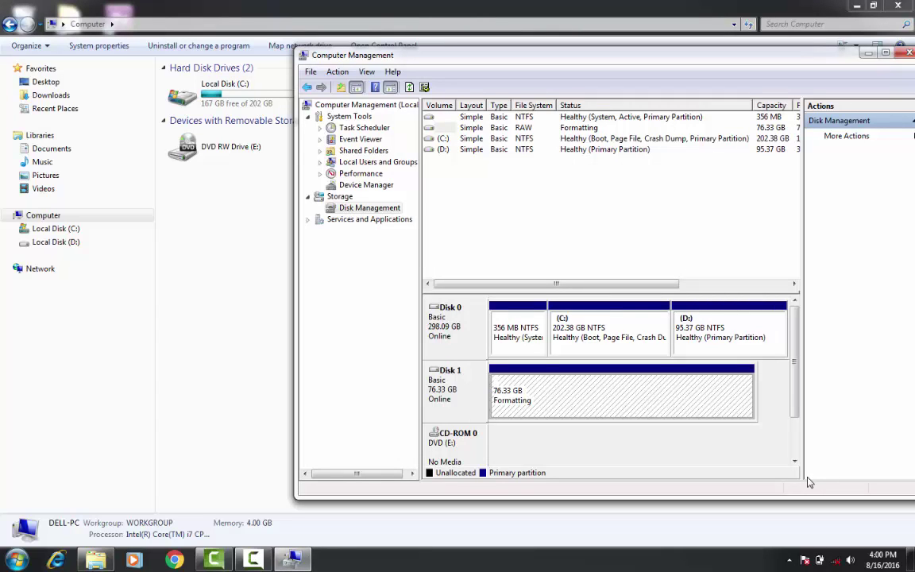
mouse_move(794, 362)
mouse_down()
mouse_move(794, 401)
mouse_move(794, 362)
mouse_up()
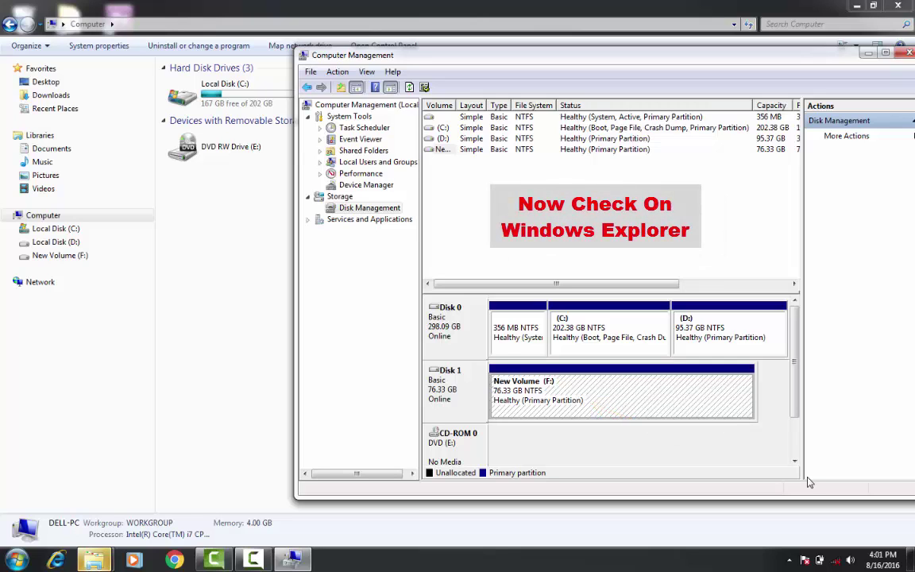
Switch to Explorer, select New Volume (F:) in Computer, and bring its AutoPlay window to the front.
key(alt+Tab)
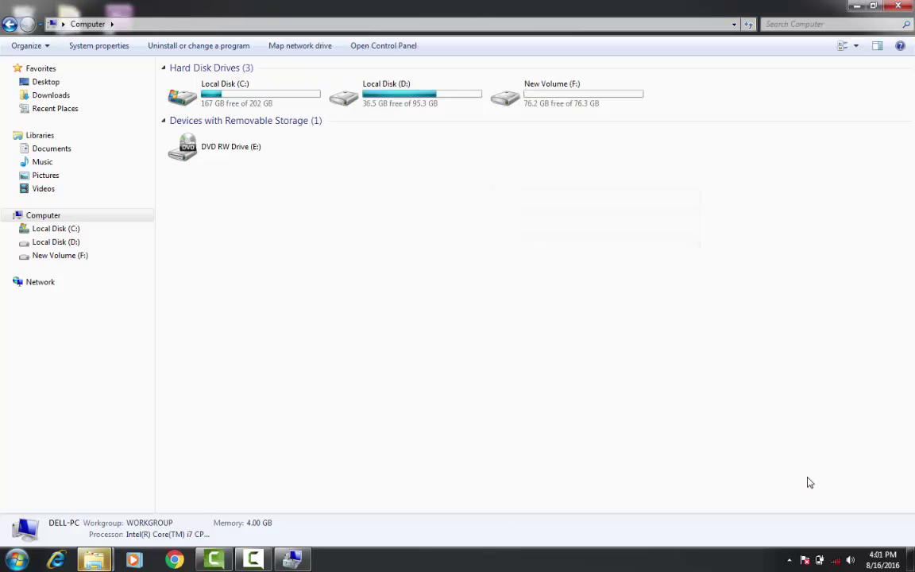
key(n)
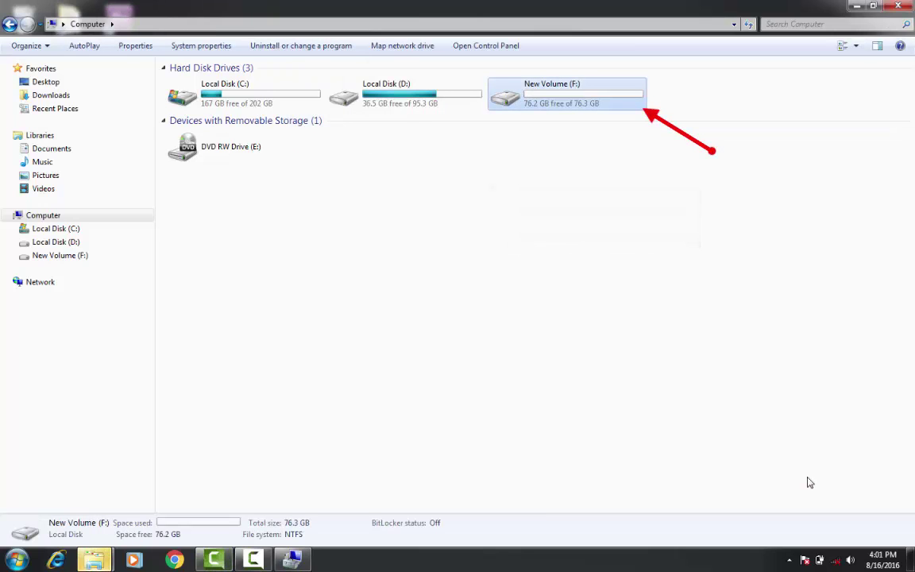
key(super+2)
key(super+2)
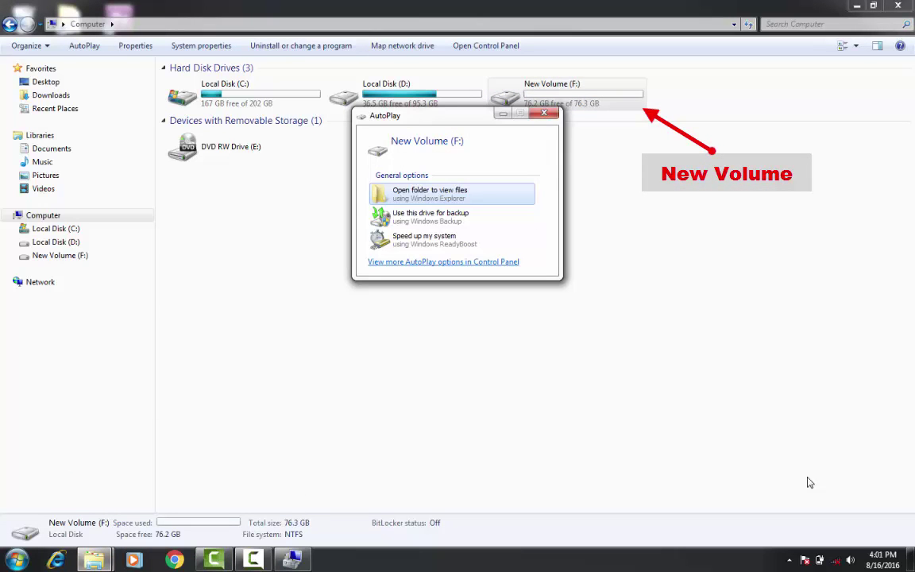
Dismiss the AutoPlay window and check the commands available for New Volume (F:) in Computer.
key(Escape)
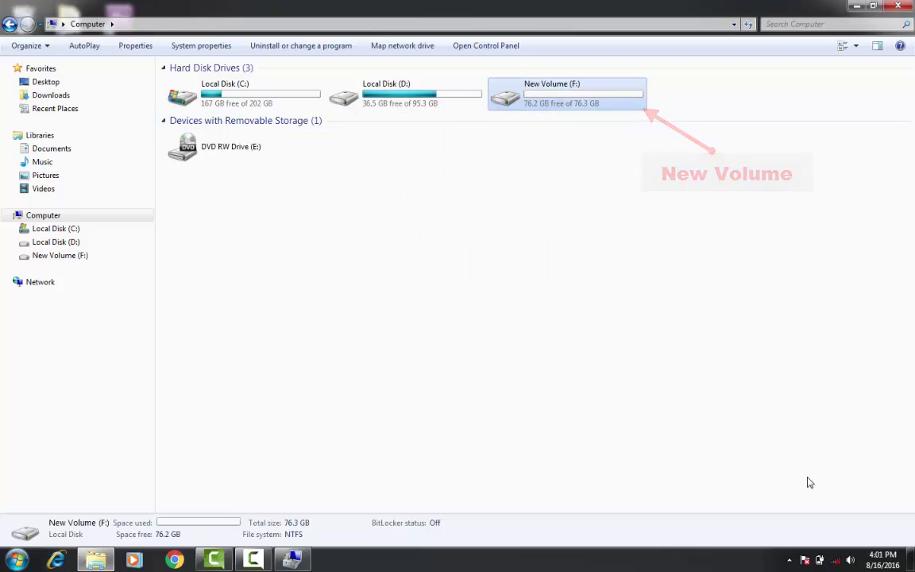
key(shift+F10)
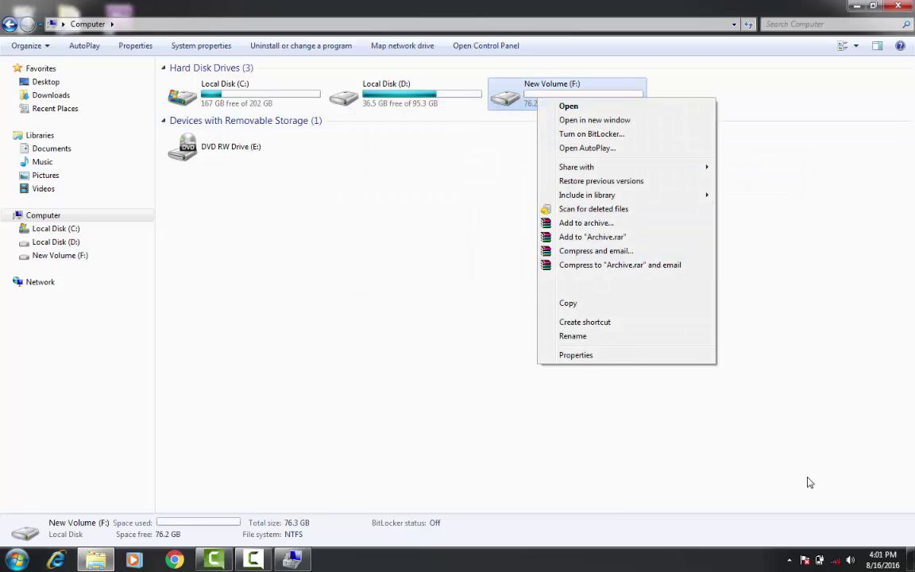
click(807, 482)
Safely eject the USB to ATA/ATAPI bridge holding New Volume (F:) through the notification area's hidden items.
key(super+b)
key(Return)
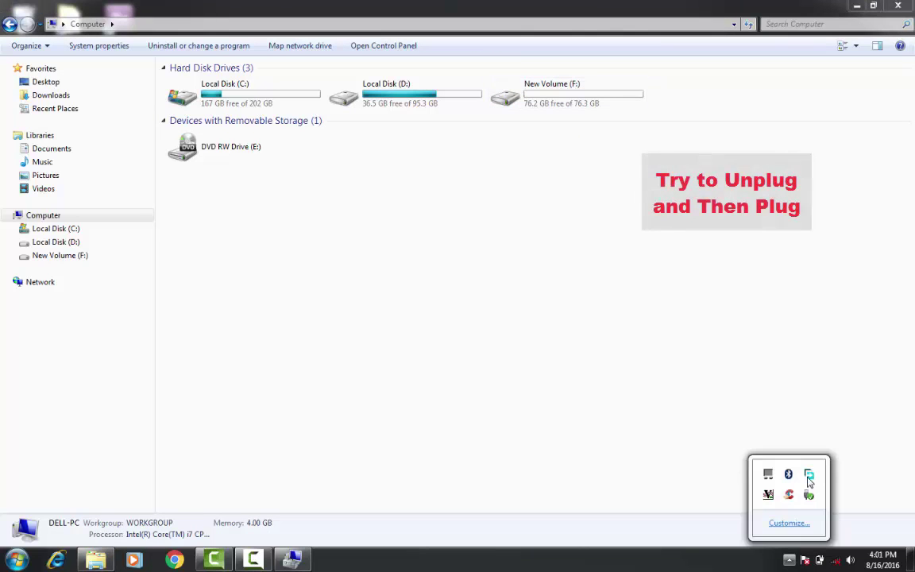
click(810, 481)
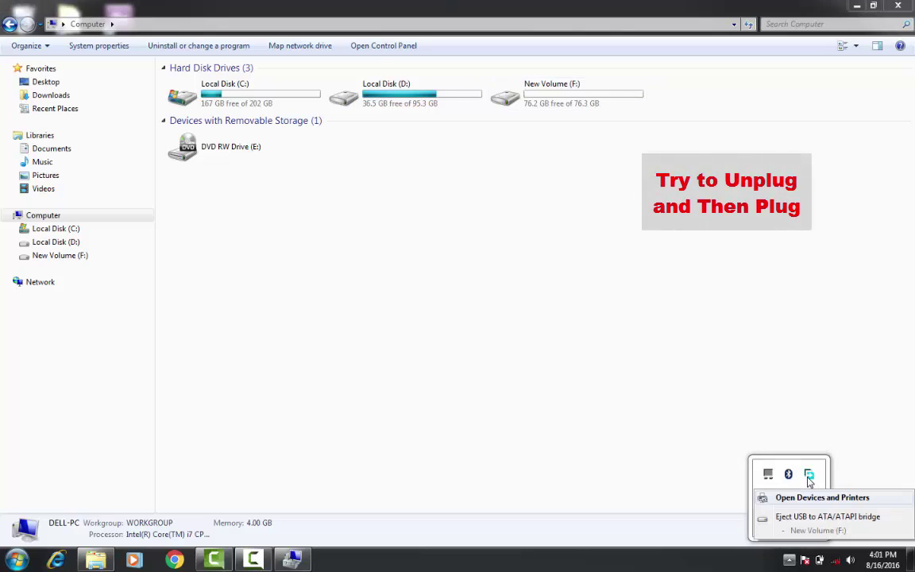
key(Down)
key(Return)
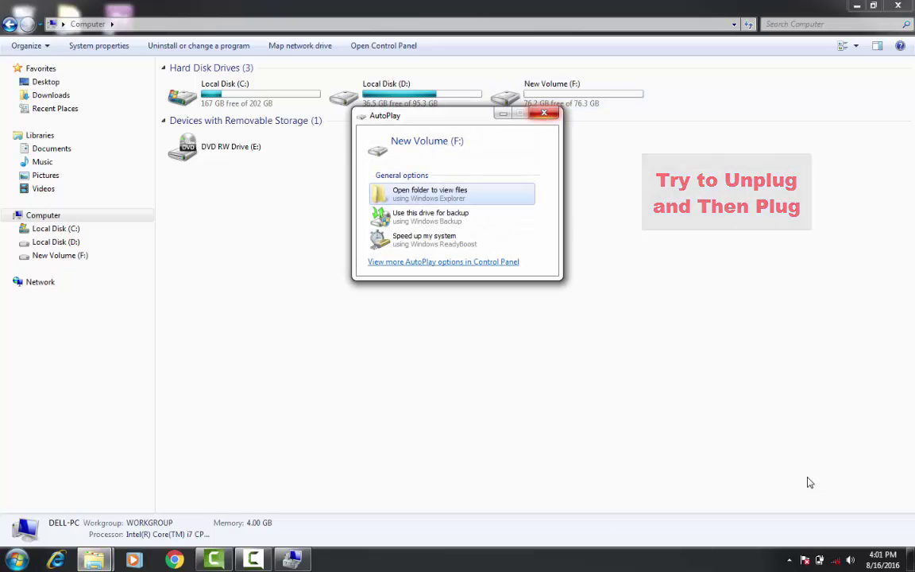
Dismiss the AutoPlay window of the reconnected drive, view the contents of New Volume (F:), and return to Computer.
key(Escape)
key(Return)
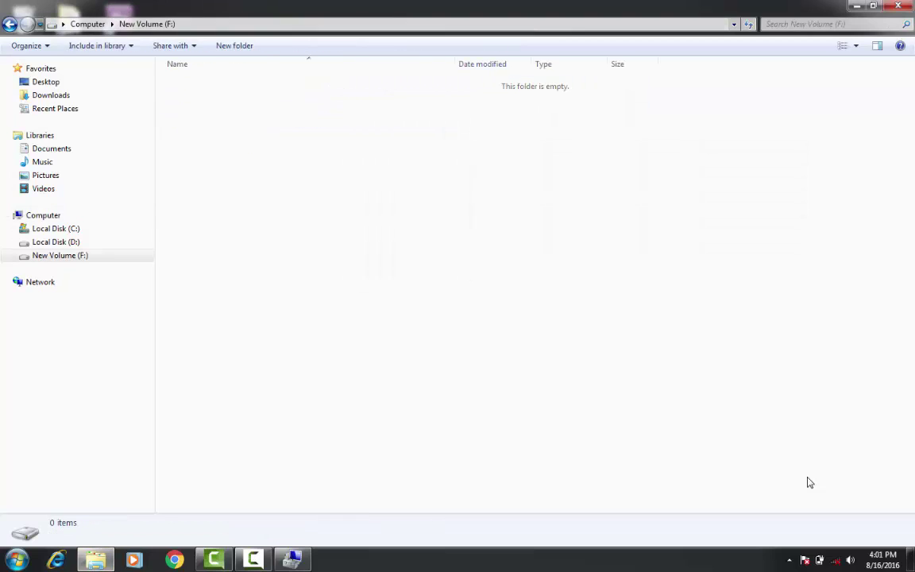
key(BackSpace)
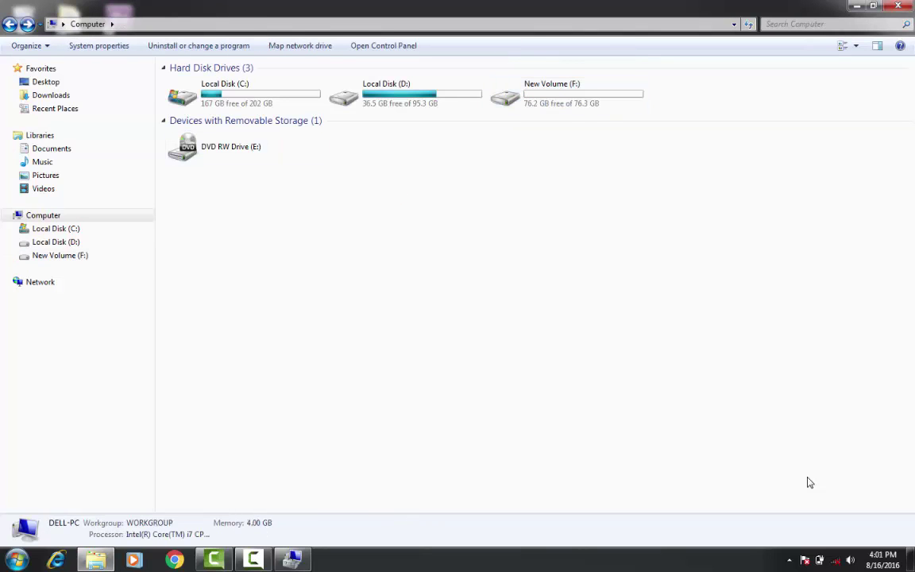